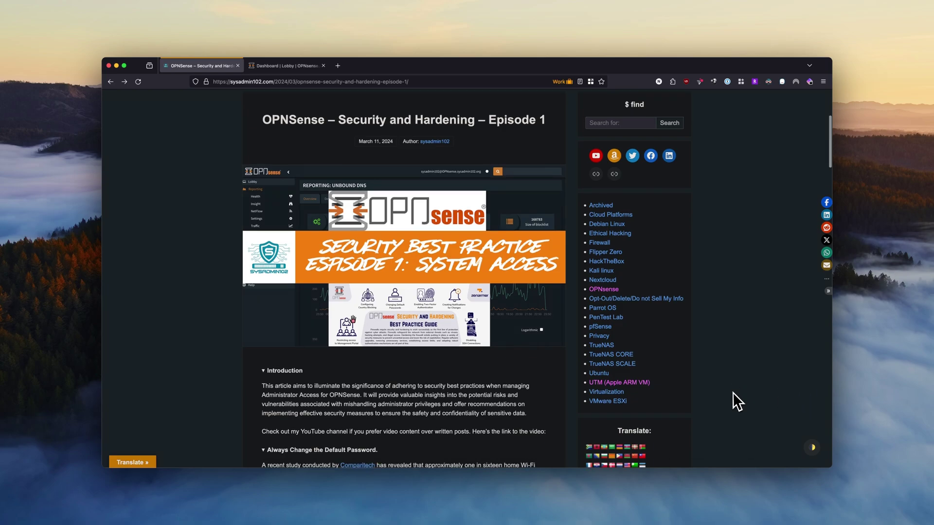
# Scroll the SYSADMIN102 article to step 1, creating a non-root administrator account
pyautogui.scroll(-5, 733, 392)
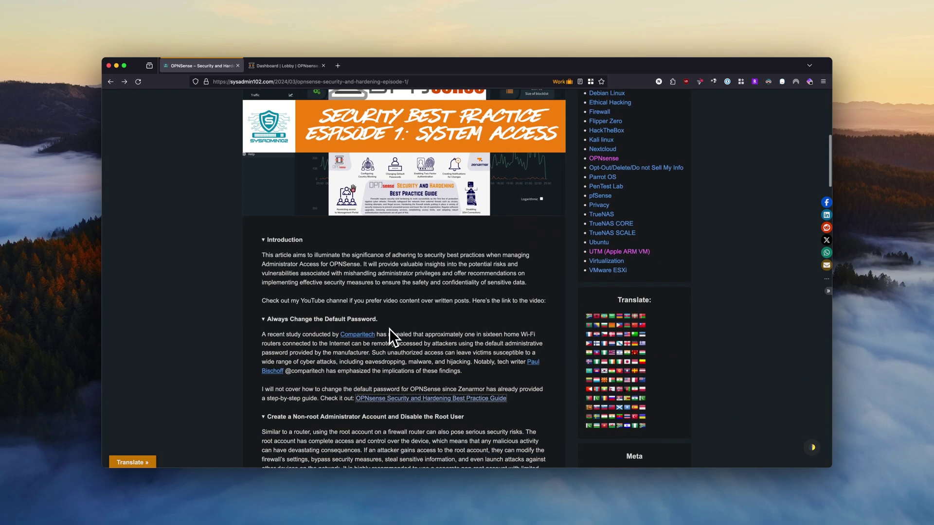
pyautogui.scroll(-2, 390, 329)
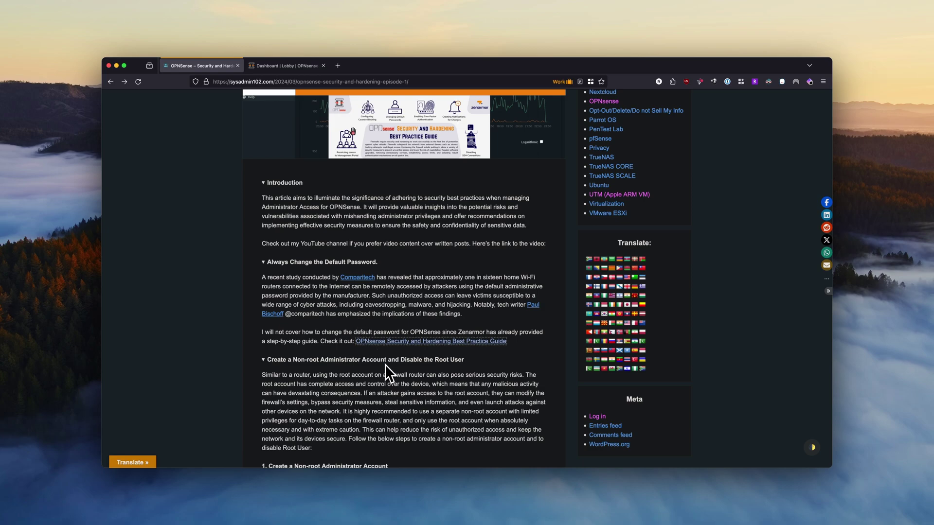
pyautogui.scroll(-2, 385, 364)
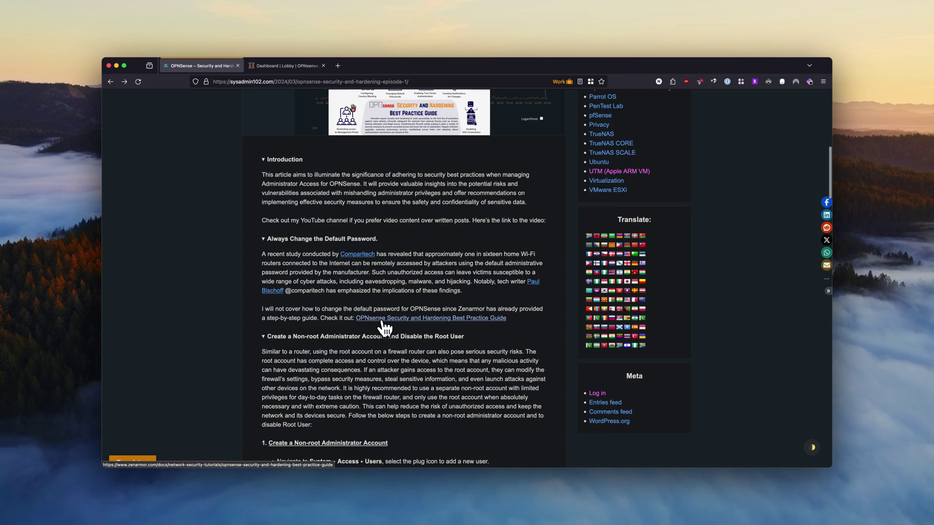
# Skim the Zenarmor hardening guide, then return to the blog's account-creation steps
pyautogui.click(383, 321)
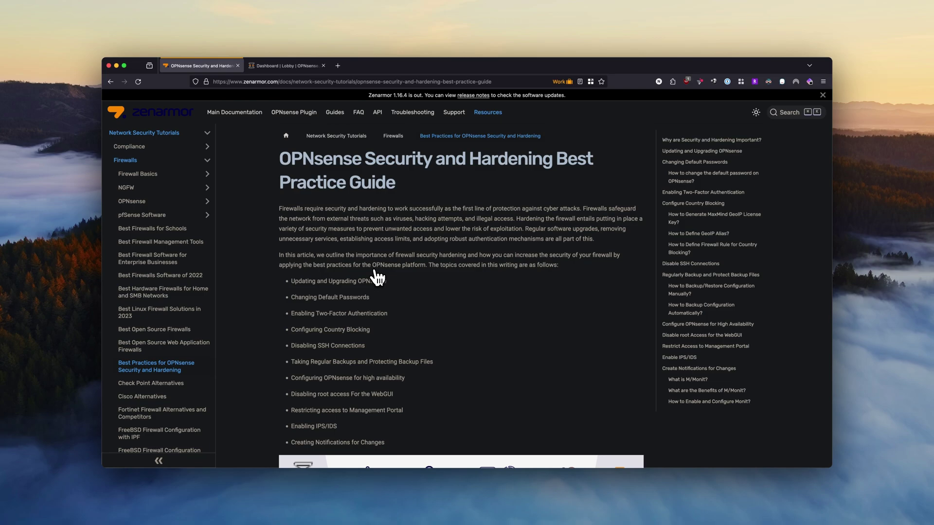
pyautogui.scroll(-2, 378, 278)
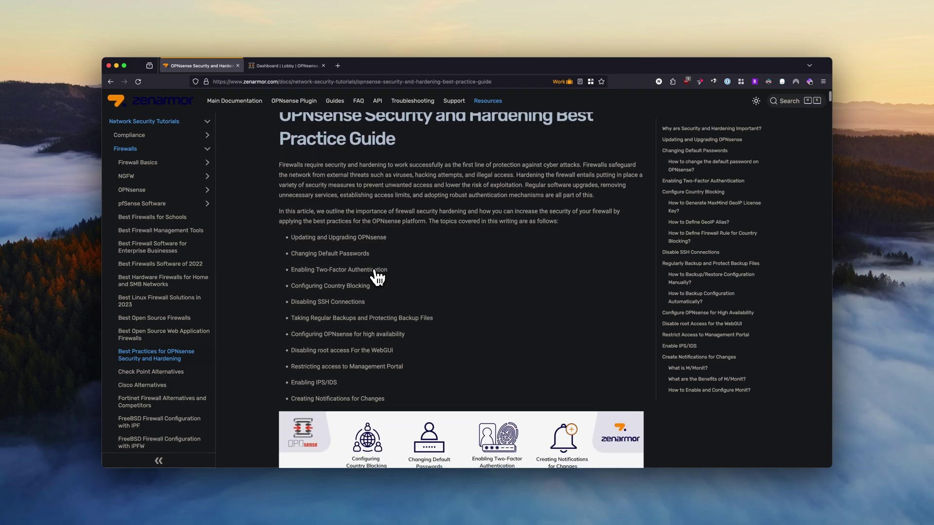
pyautogui.scroll(-1, 378, 278)
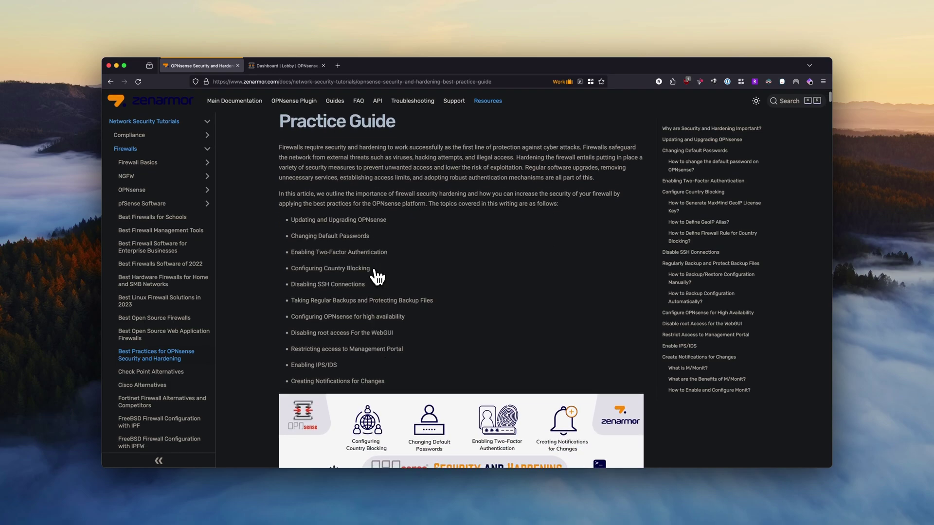
pyautogui.scroll(-6, 378, 279)
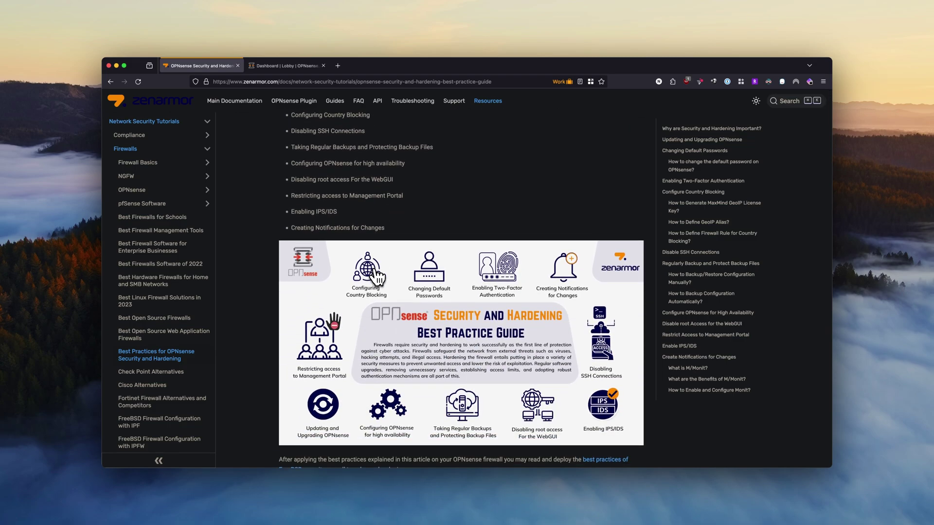
pyautogui.scroll(-15, 378, 278)
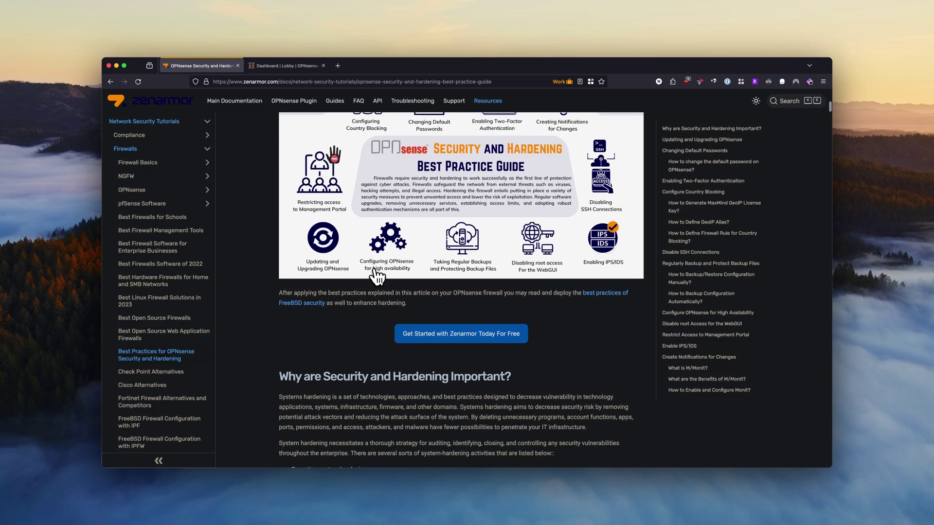
pyautogui.scroll(-15, 378, 279)
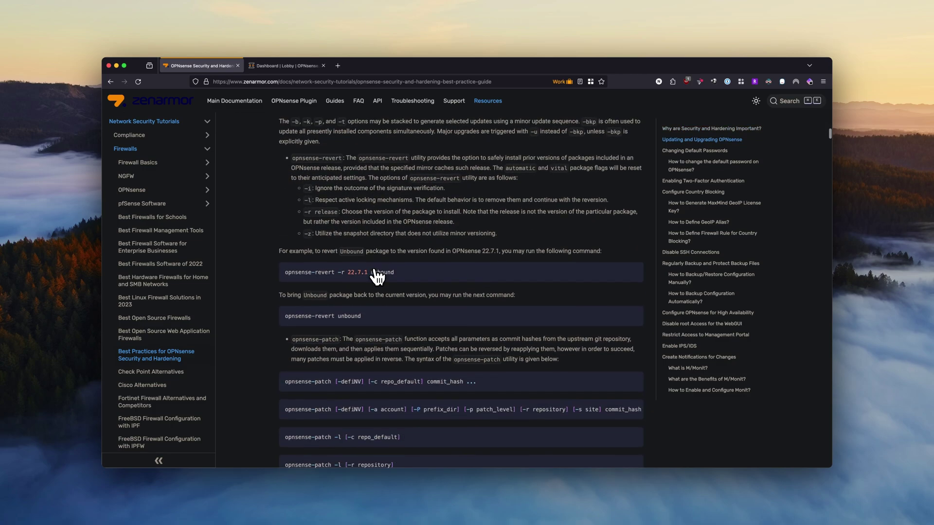
pyautogui.scroll(-1, 378, 279)
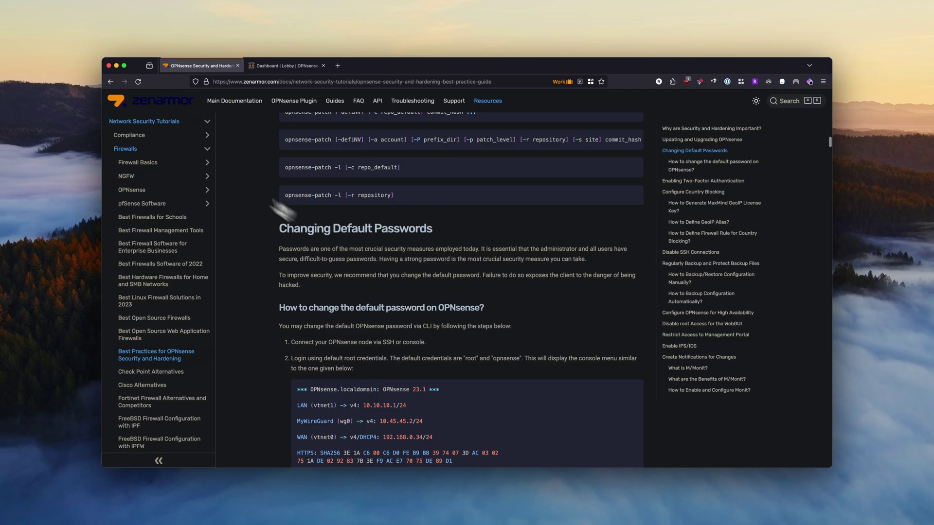
pyautogui.click(110, 81)
pyautogui.scroll(-12, 338, 275)
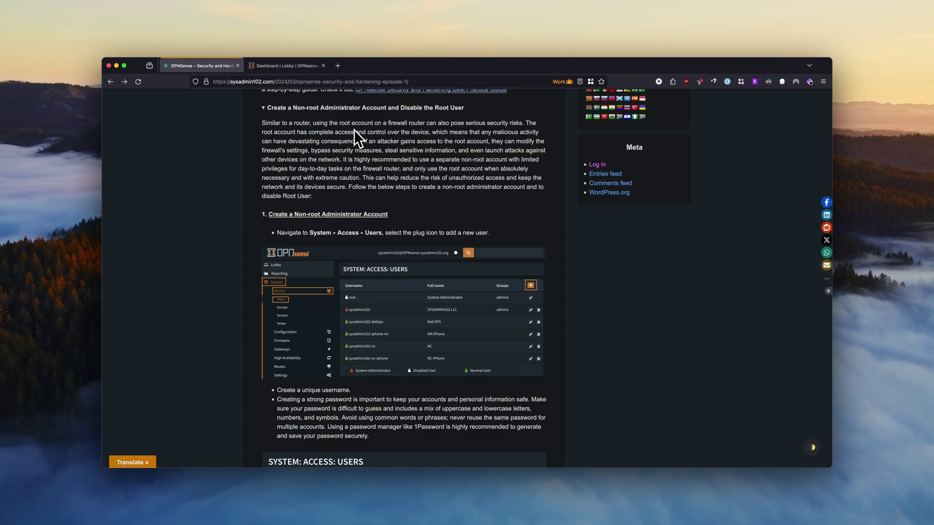
# In OPNsense, go to System › Access › Users and start adding a new user
pyautogui.click(281, 67)
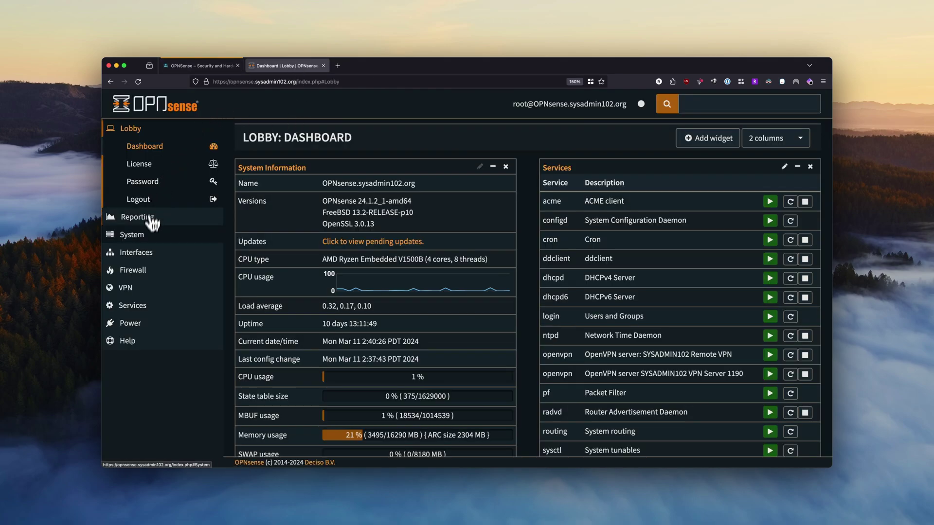
pyautogui.click(140, 240)
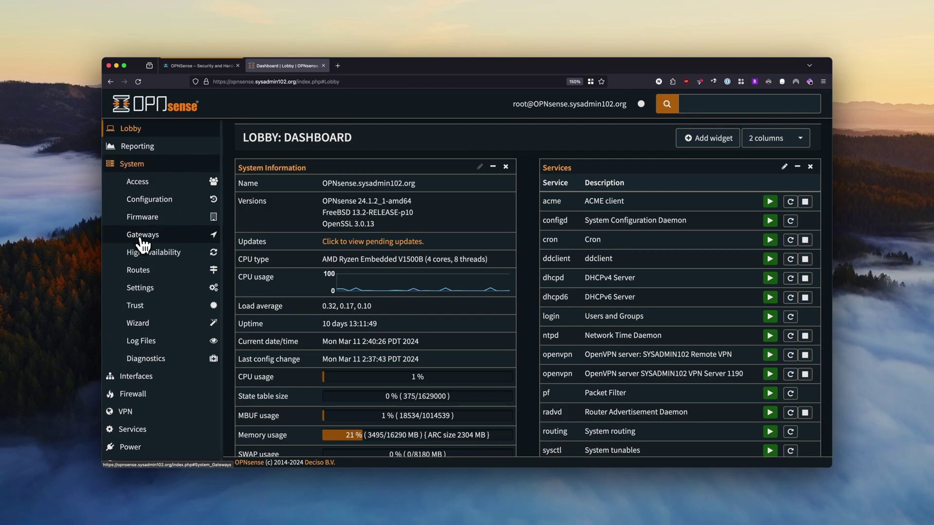
pyautogui.click(140, 185)
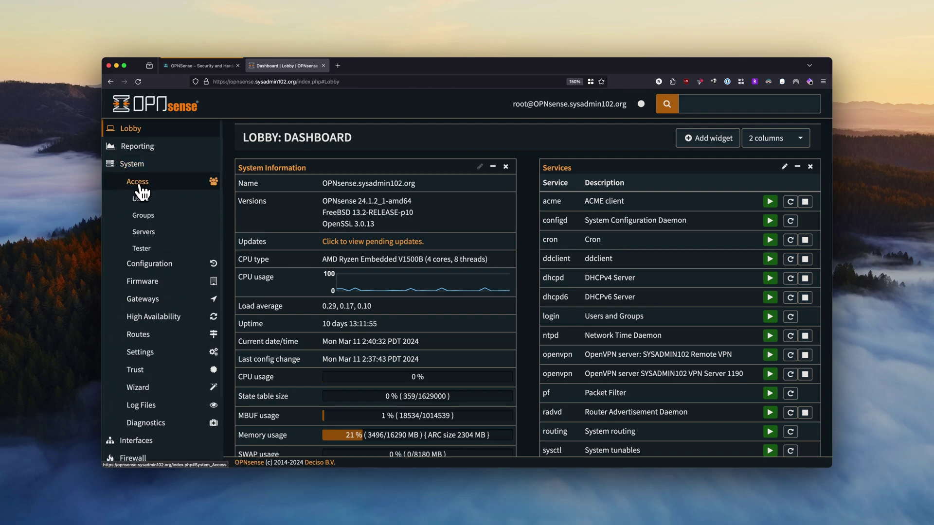
pyautogui.click(146, 199)
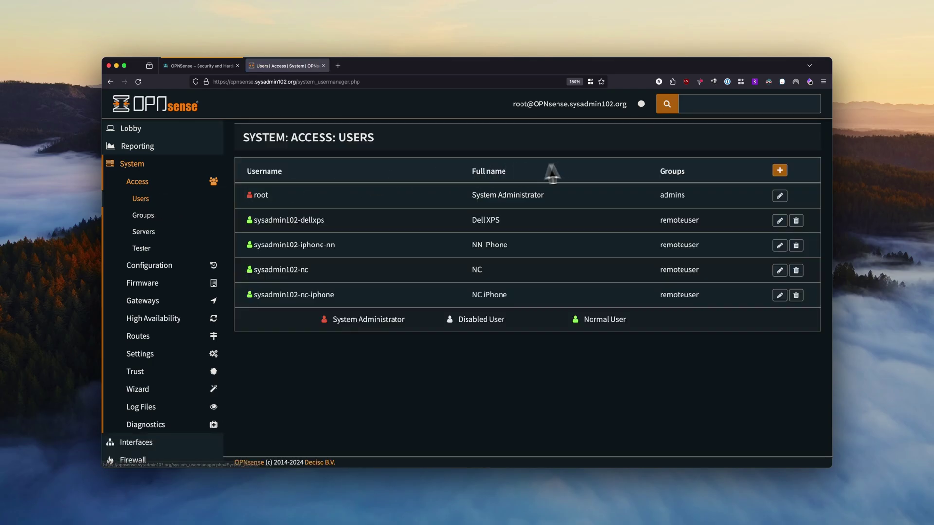
pyautogui.click(780, 171)
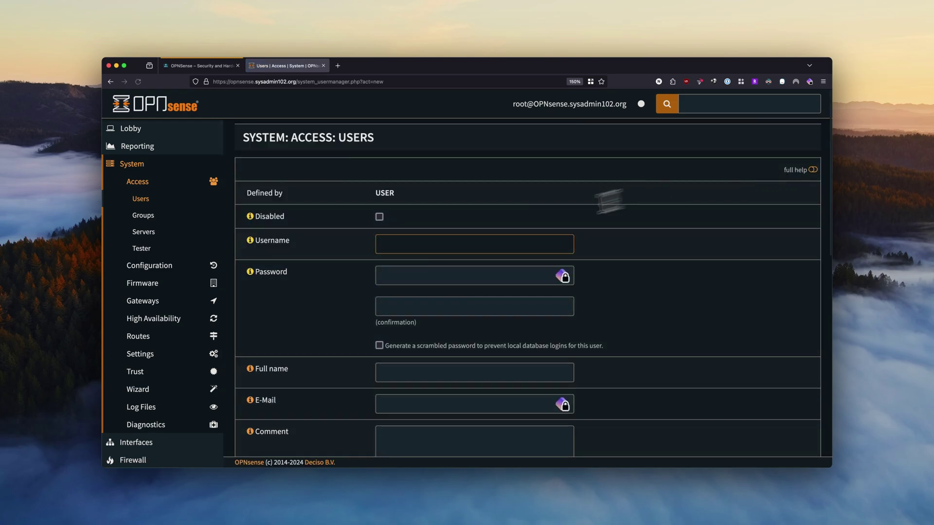
# Enter sysadmin102 as the new user's username, then move to the Password field
pyautogui.click(429, 245)
pyautogui.write('sy')
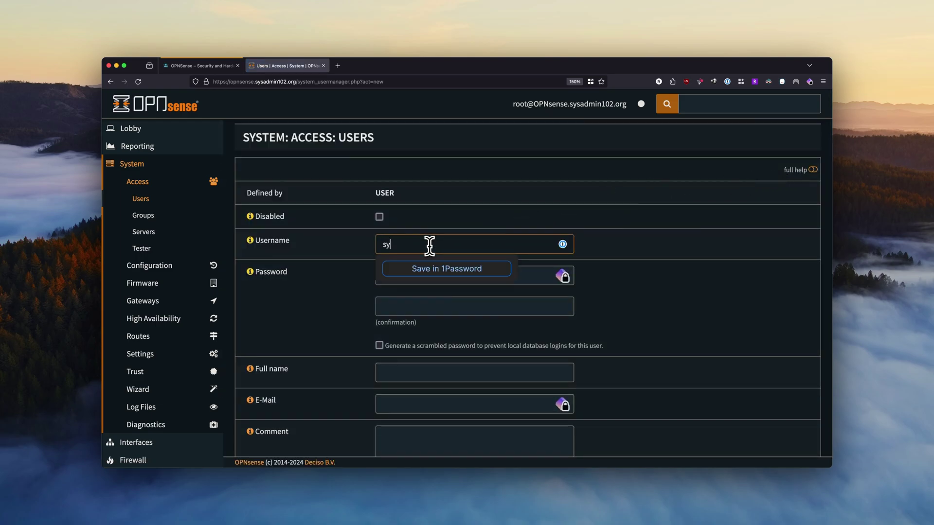
pyautogui.write('sadmin102')
pyautogui.click(513, 268)
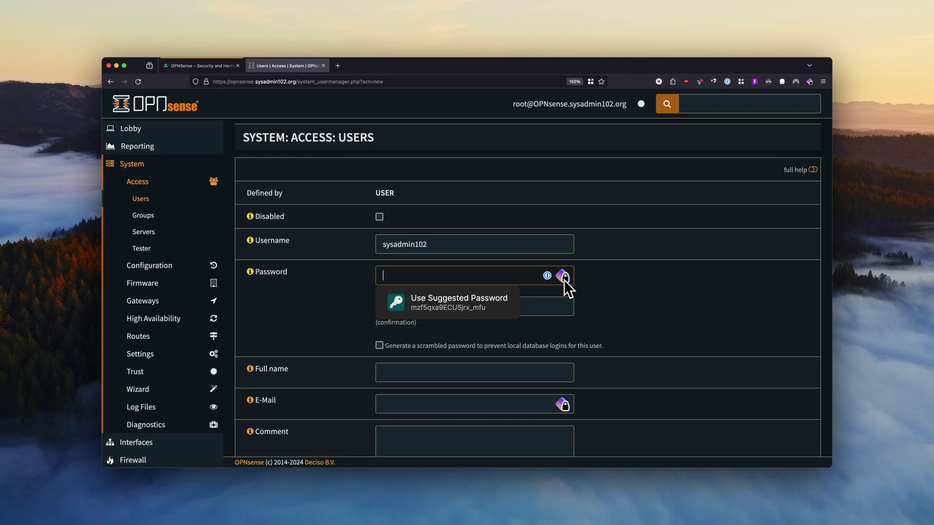
# Use the generated strong password and save the sysadmin102 login as a new 1Password item
pyautogui.click(486, 306)
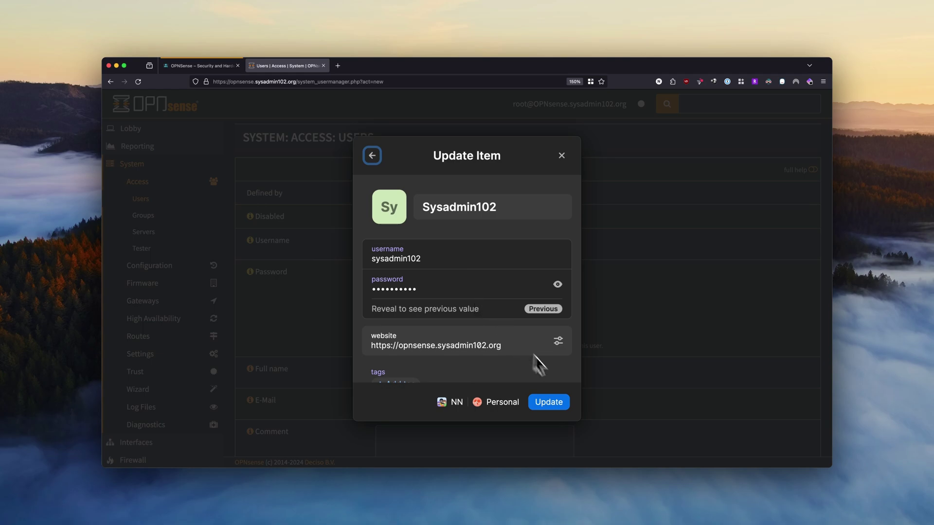
pyautogui.click(372, 155)
pyautogui.click(411, 189)
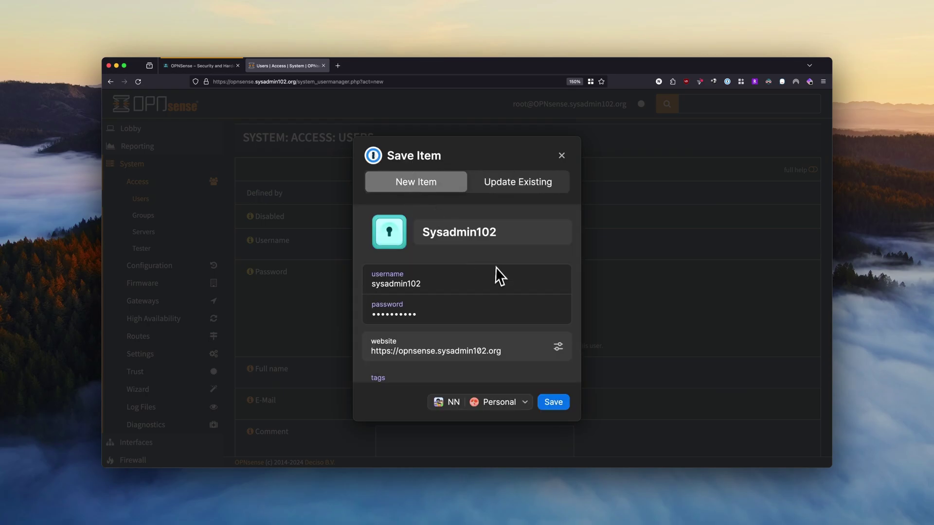
pyautogui.click(560, 405)
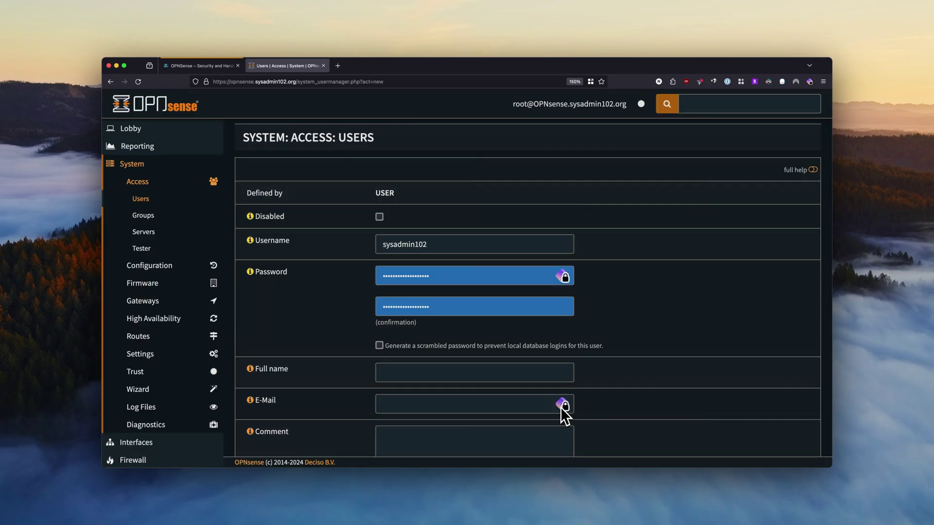
# Set the user's full name to 'Sysadmin102 Admin'
pyautogui.scroll(-2, 650, 274)
pyautogui.scroll(-5, 649, 273)
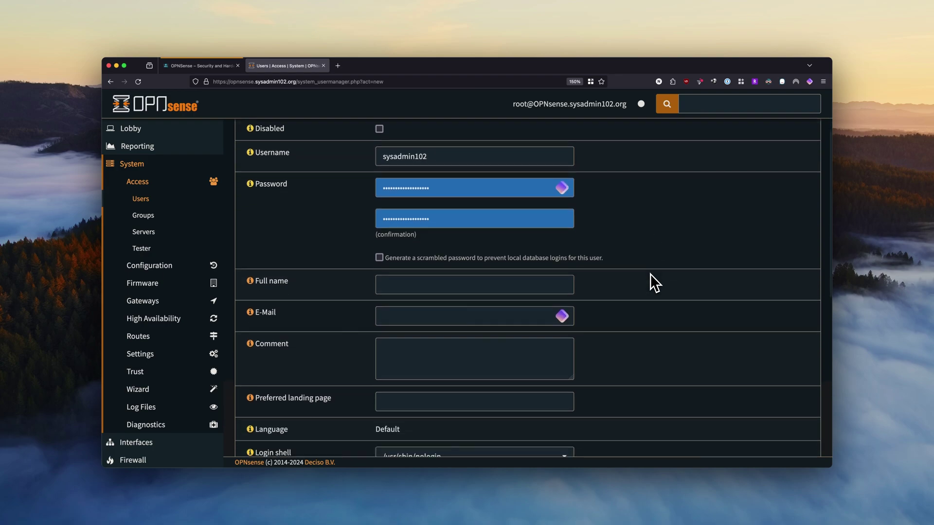
pyautogui.click(526, 221)
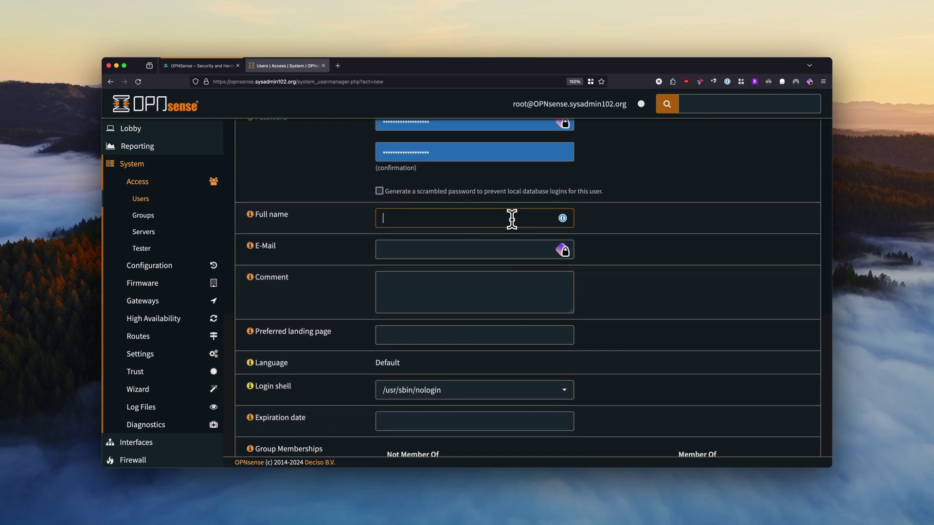
pyautogui.write('Sysadmin102 Admin')
# Change the user's login shell to /bin/sh
pyautogui.scroll(-3, 512, 219)
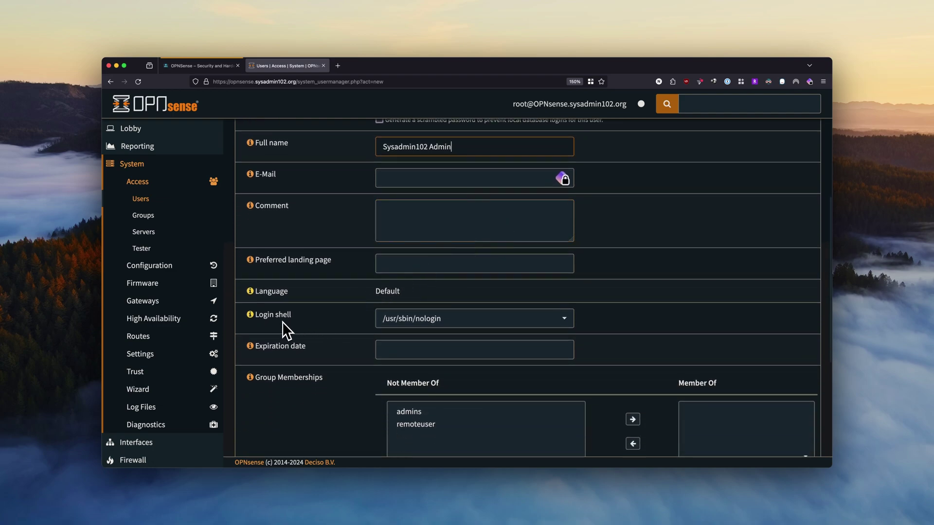
pyautogui.click(445, 325)
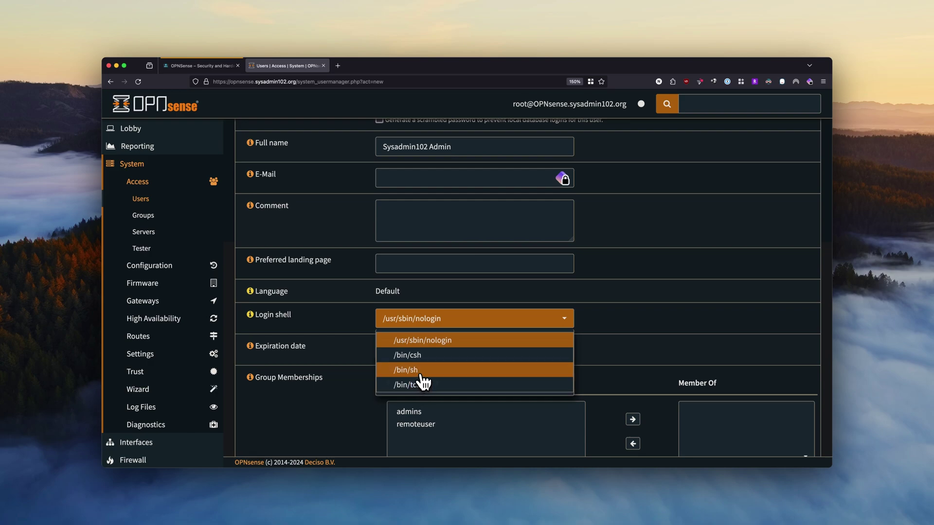
pyautogui.click(420, 372)
pyautogui.scroll(-1, 578, 339)
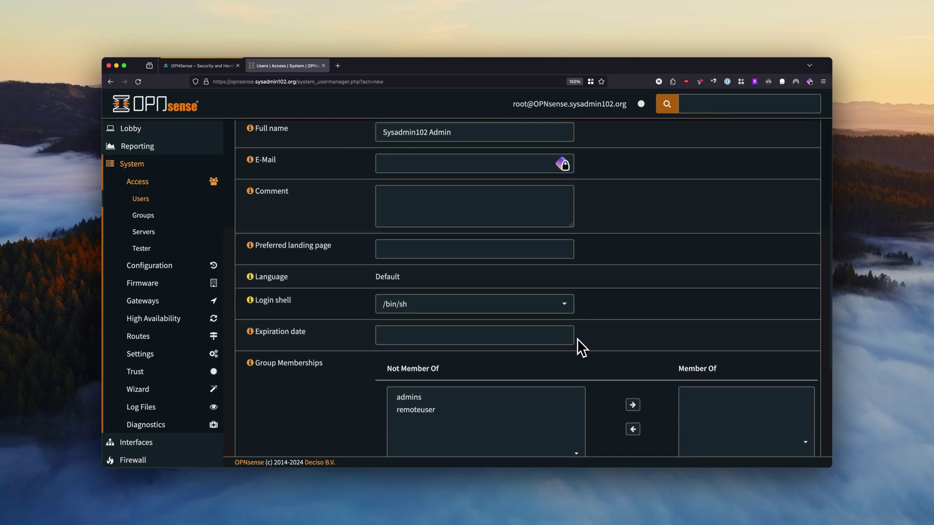
# Move the user into the admins group, leaving remoteuser unassigned, and save
pyautogui.scroll(-5, 577, 340)
pyautogui.click(426, 273)
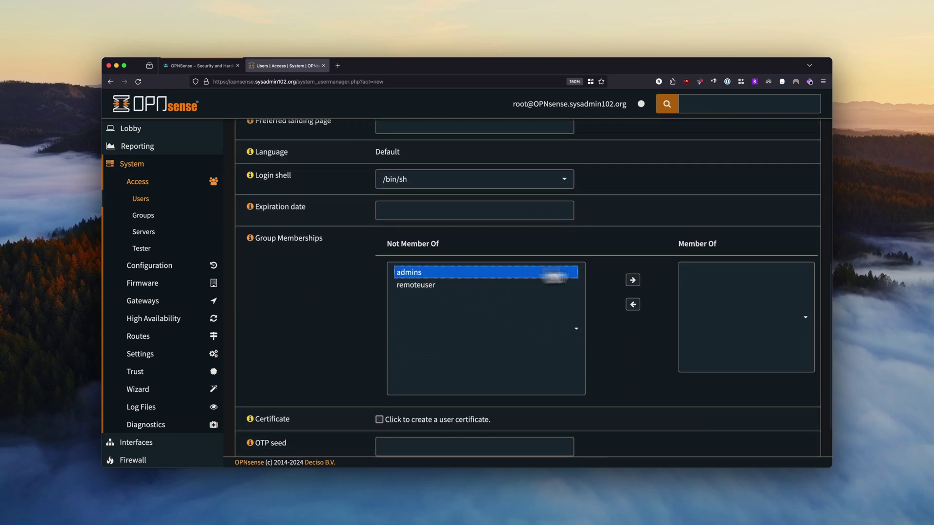
pyautogui.click(632, 281)
pyautogui.scroll(-3, 609, 424)
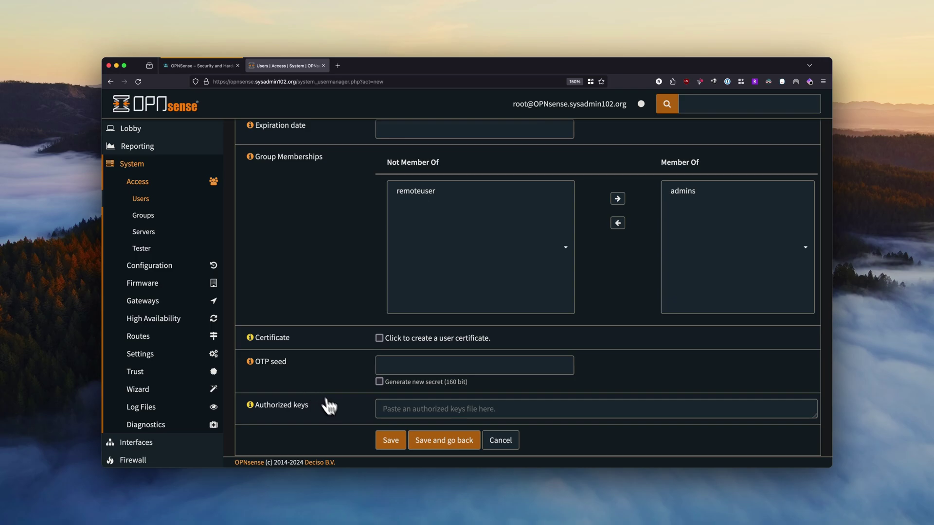
pyautogui.click(389, 445)
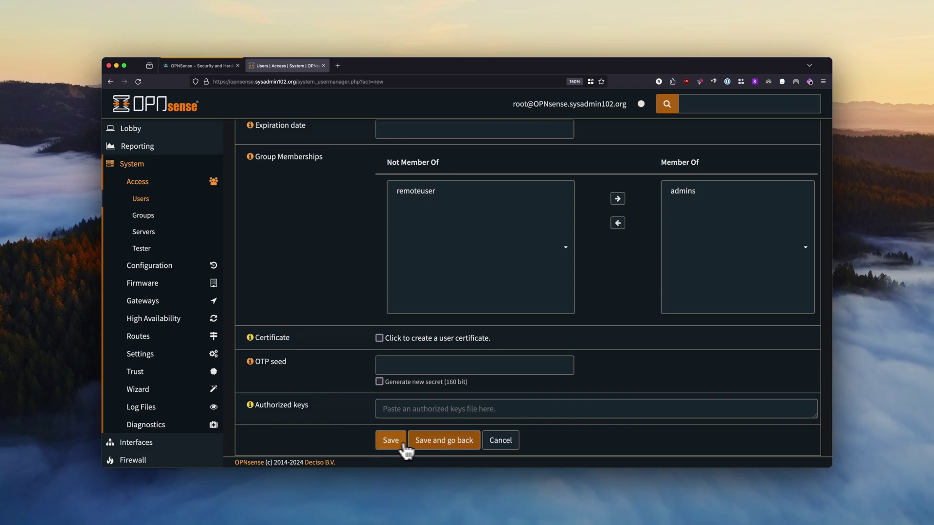
# Save sysadmin102 back to the users list, then log out of the root session from Lobby
pyautogui.click(427, 442)
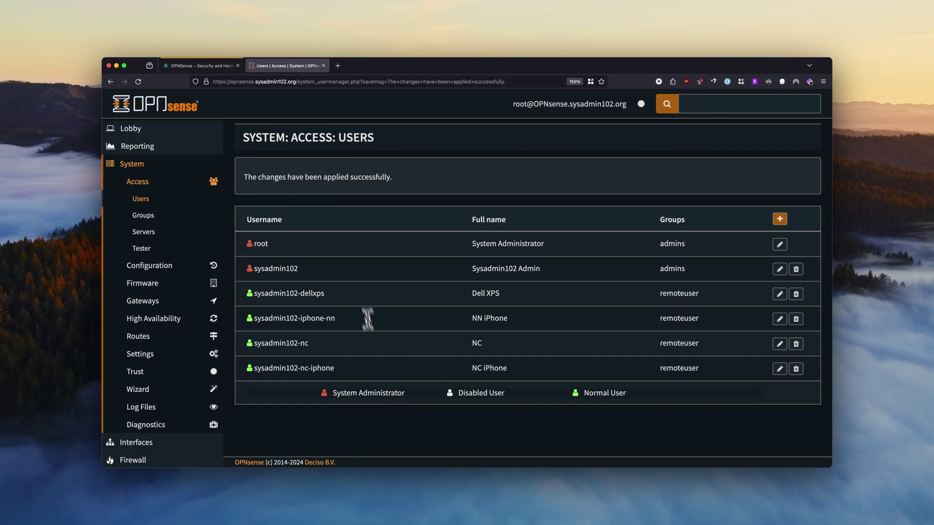
pyautogui.click(131, 128)
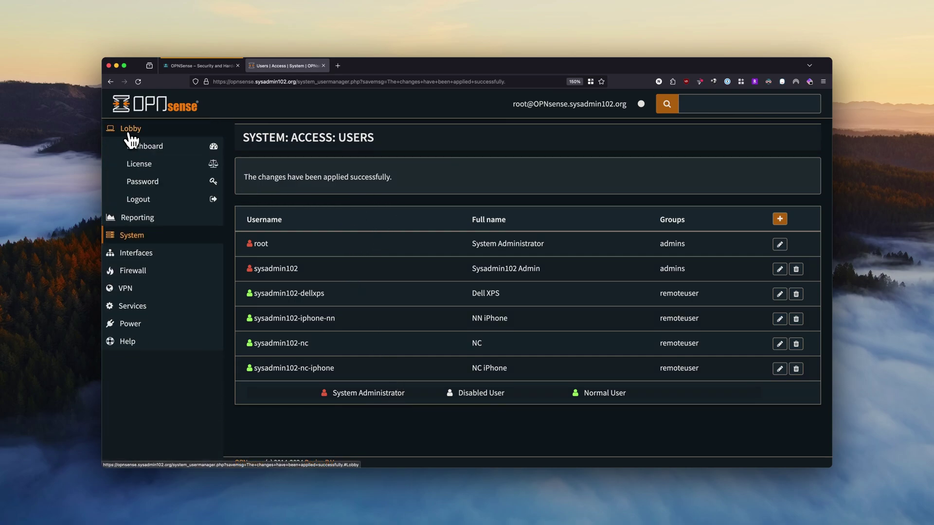
pyautogui.click(144, 202)
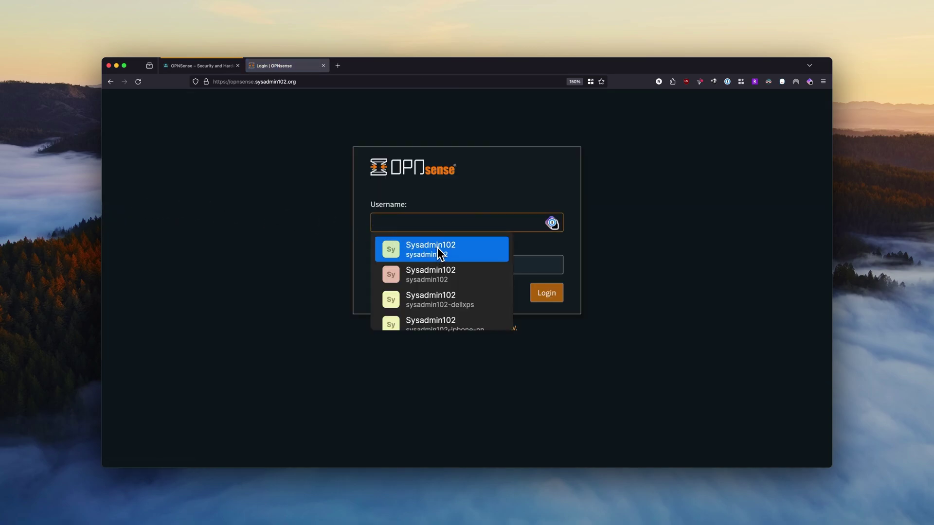
# Sign in as sysadmin102 using the 1Password-filled credentials and expand System › Access
pyautogui.click(436, 246)
pyautogui.click(553, 294)
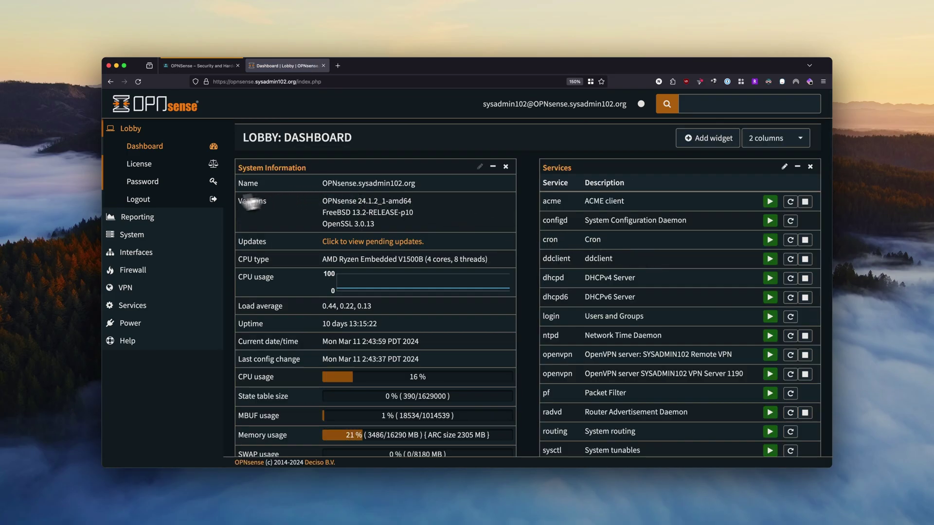
pyautogui.click(143, 238)
pyautogui.click(140, 186)
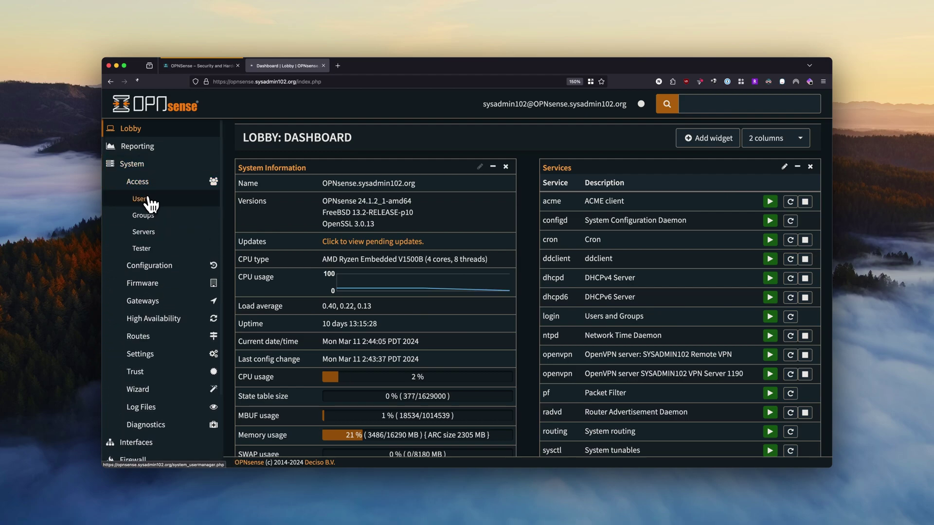
# Edit the root user, tick Disabled, and save it back to the users list
pyautogui.click(151, 203)
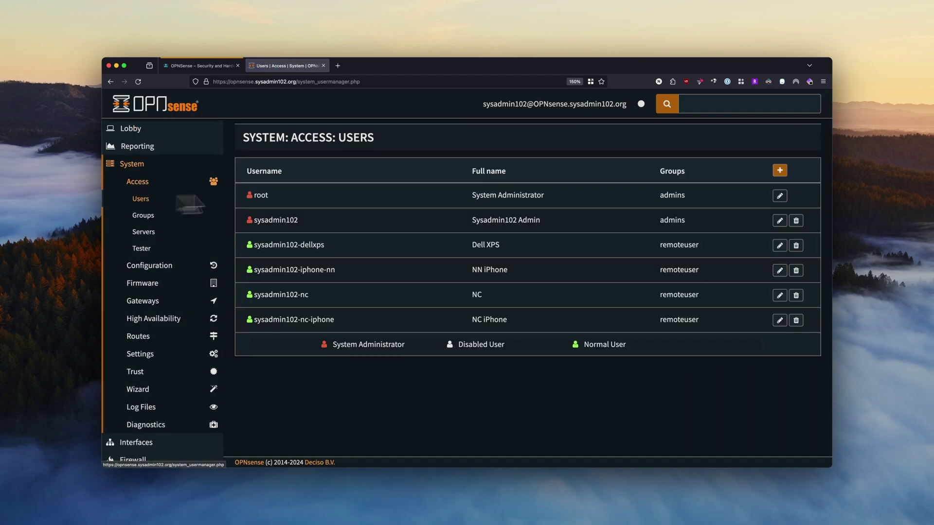
pyautogui.click(781, 197)
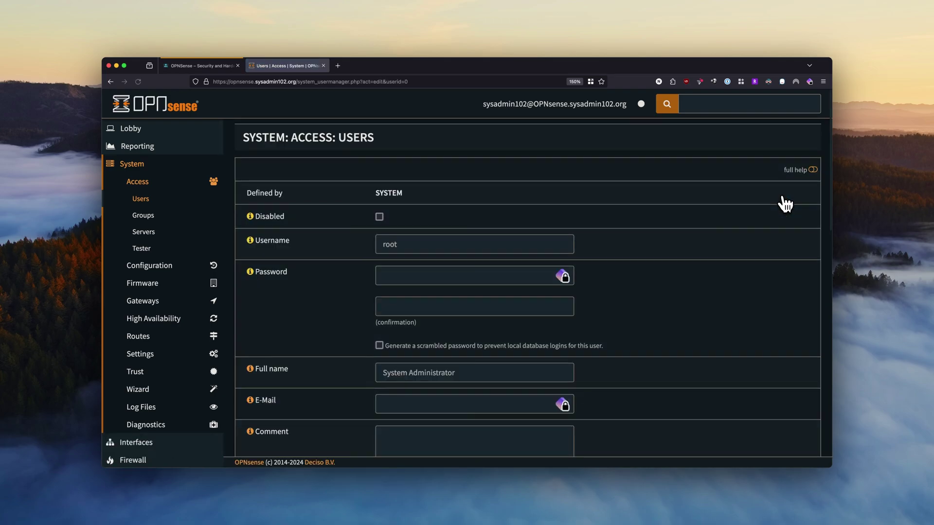
pyautogui.click(379, 218)
pyautogui.scroll(-2, 513, 206)
pyautogui.scroll(-15, 513, 205)
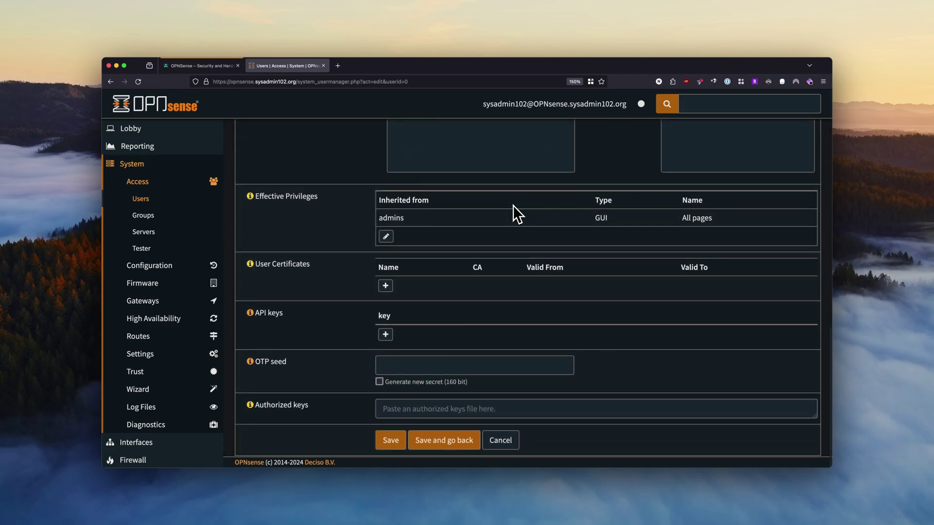
pyautogui.click(437, 447)
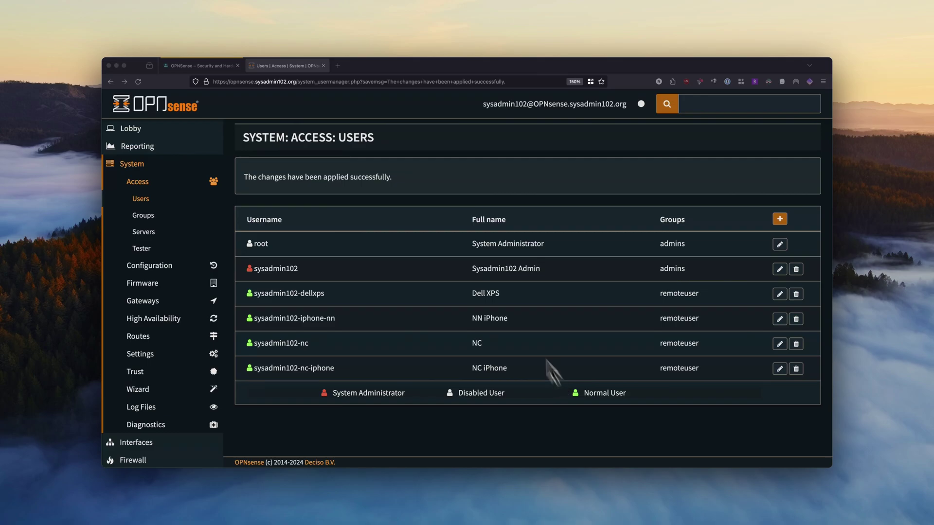
# Return to the SYSADMIN102 hardening blog tab, at the 2FA TOTP server section
pyautogui.hotkey('ctrl', 'shift', 'Tab')
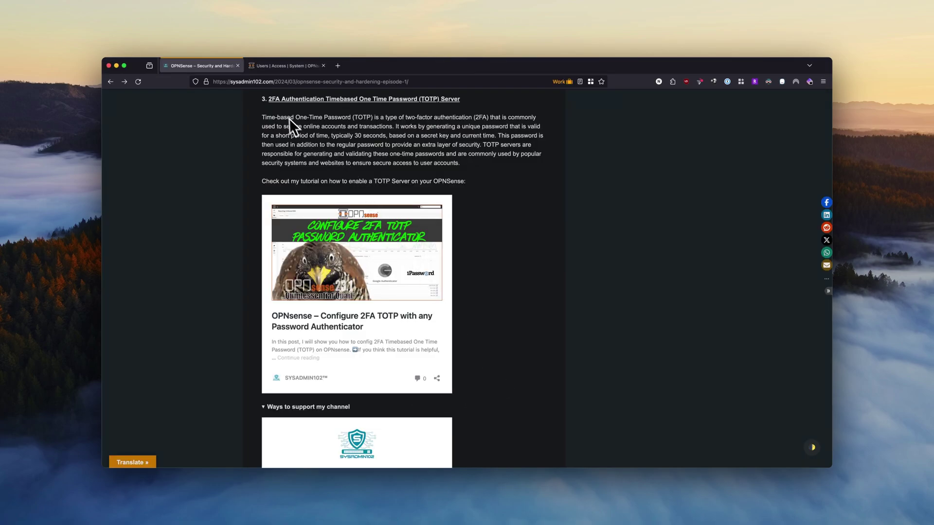